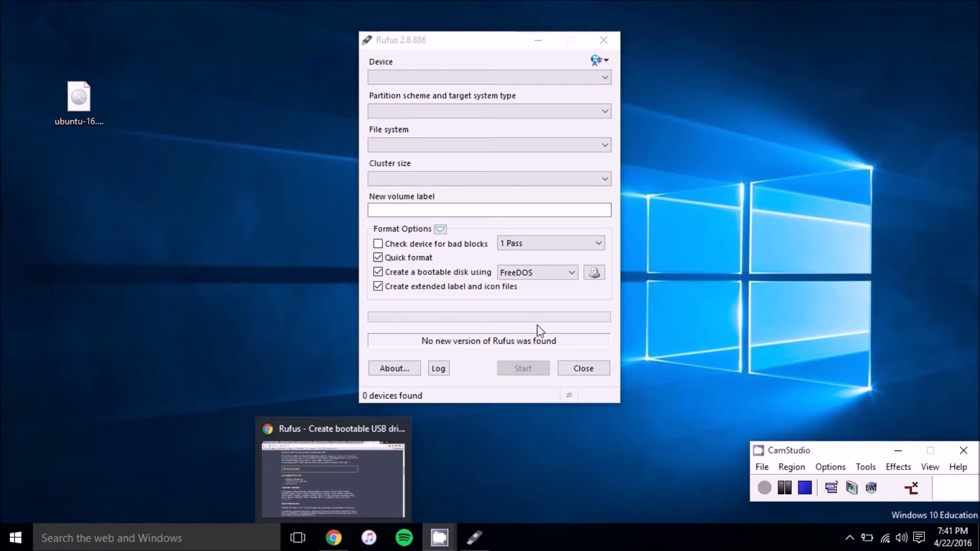
Bring the rufus.akeo.ie download page in Chrome to the front.
{"action": "left_click", "coordinate": [333, 537]}
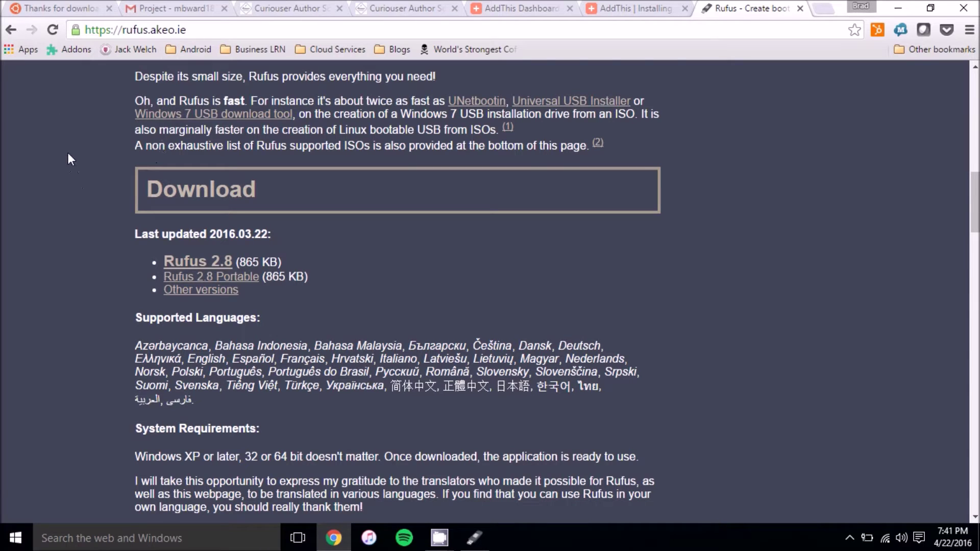
{"action": "scroll", "coordinate": [74, 279], "scroll_direction": "up", "scroll_amount": 15}
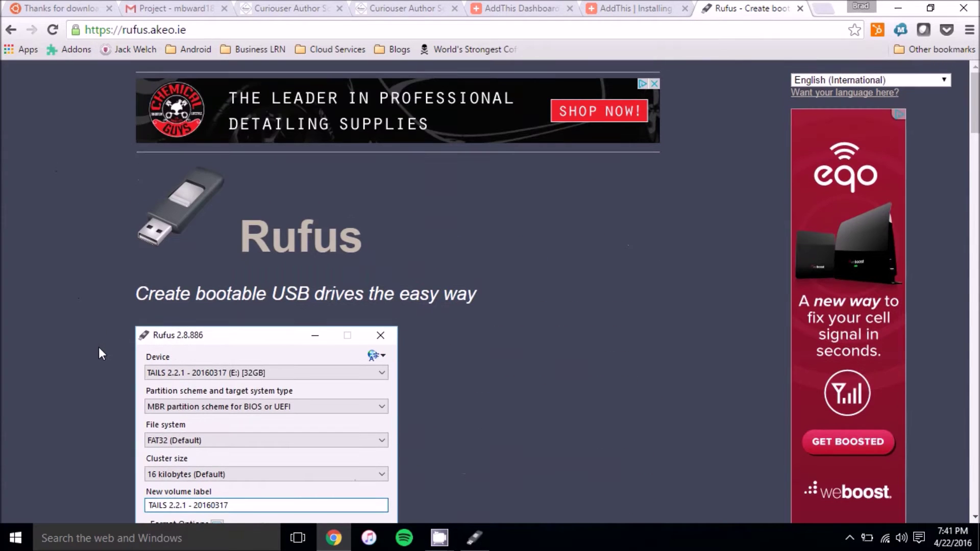
{"action": "scroll", "coordinate": [99, 346], "scroll_direction": "down", "scroll_amount": 15}
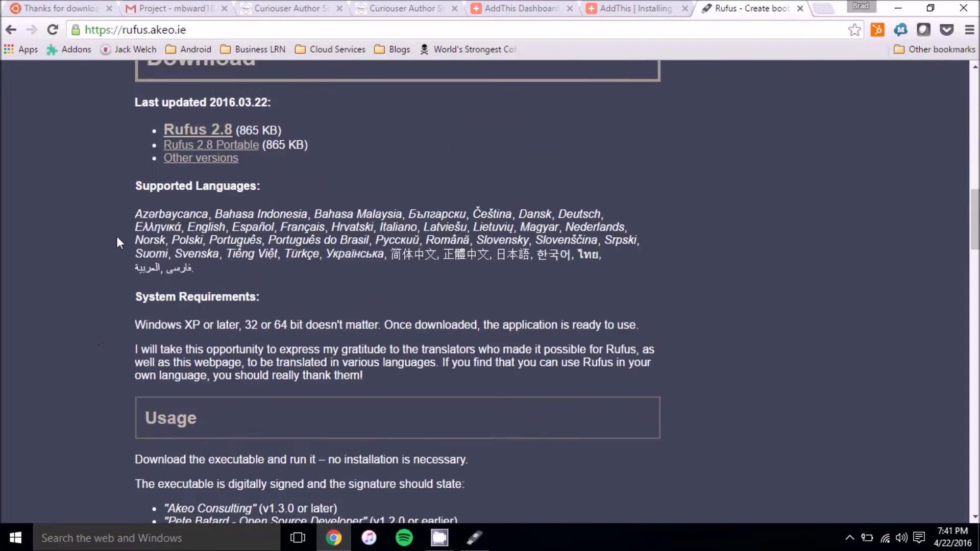
{"action": "scroll", "coordinate": [116, 237], "scroll_direction": "up", "scroll_amount": 2}
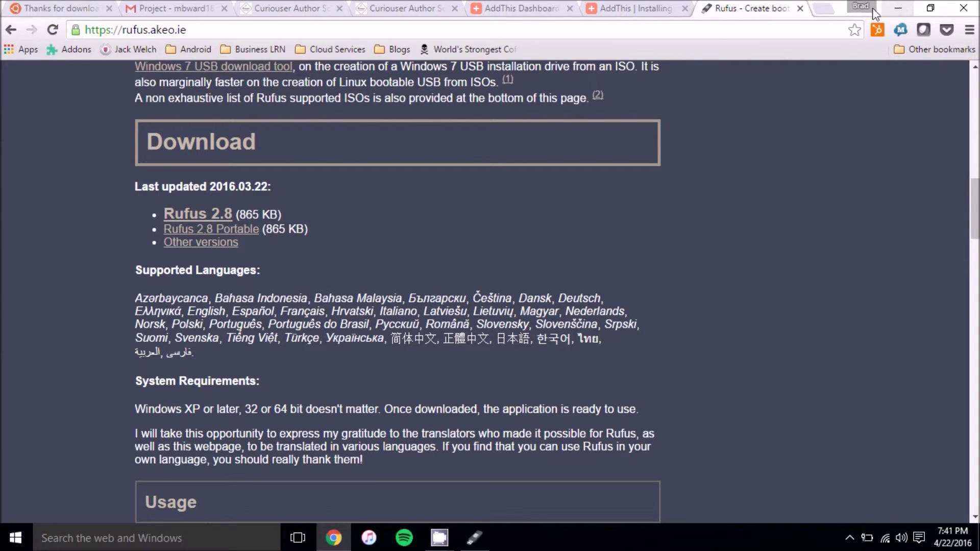
Return to Rufus and choose NO_LABEL (D:) [32GB] as the target device.
{"action": "left_click", "coordinate": [899, 8]}
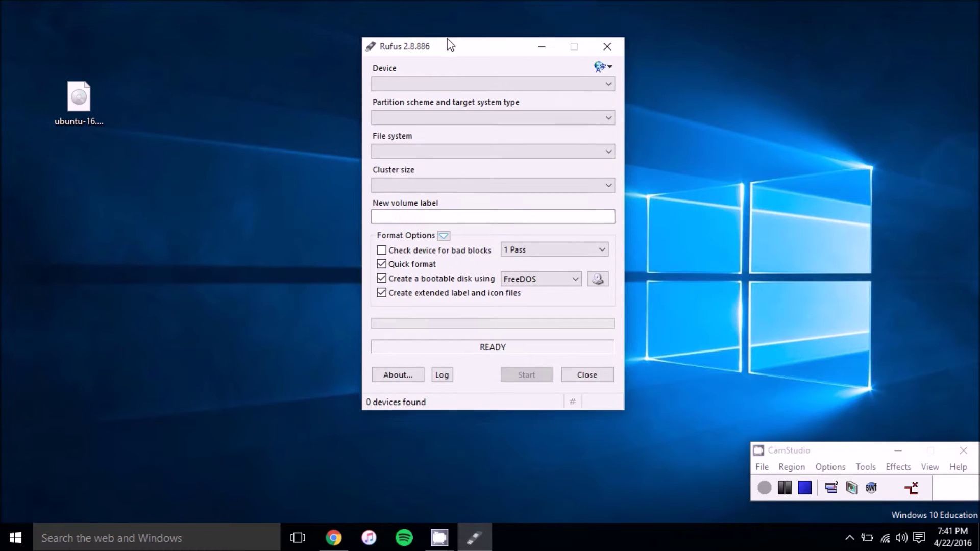
{"action": "left_click_drag", "start_coordinate": [449, 39], "coordinate": [400, 68]}
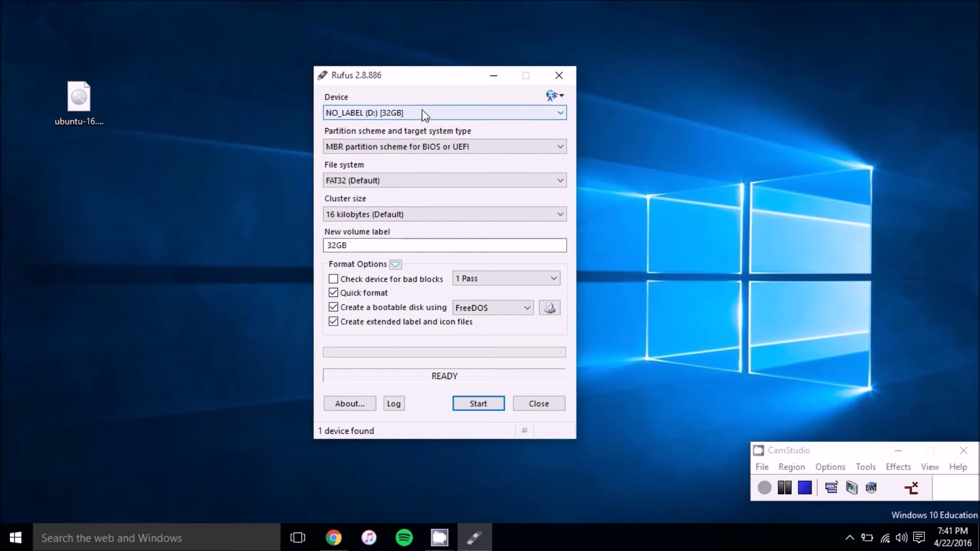
{"action": "left_click", "coordinate": [422, 113]}
{"action": "left_click", "coordinate": [439, 109]}
{"action": "left_click", "coordinate": [384, 111]}
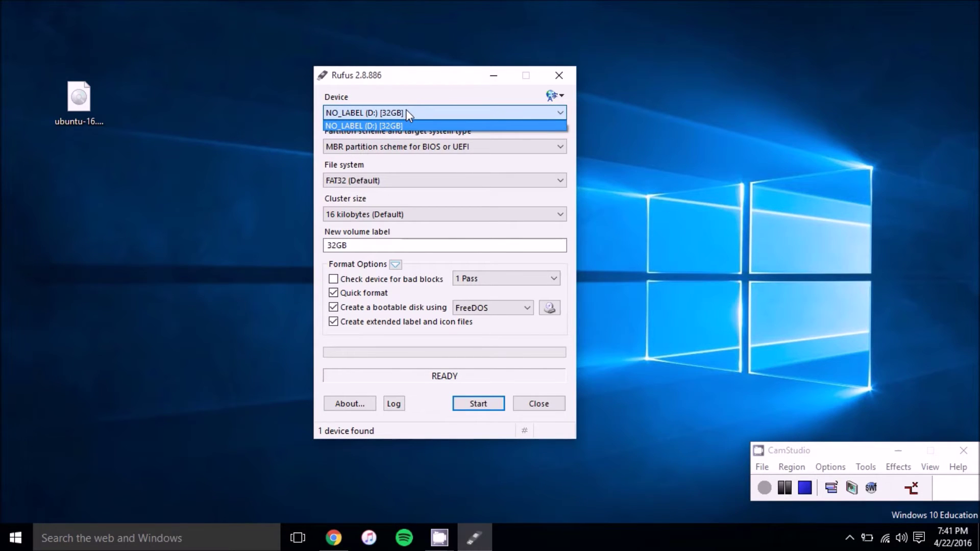
{"action": "left_click", "coordinate": [412, 125]}
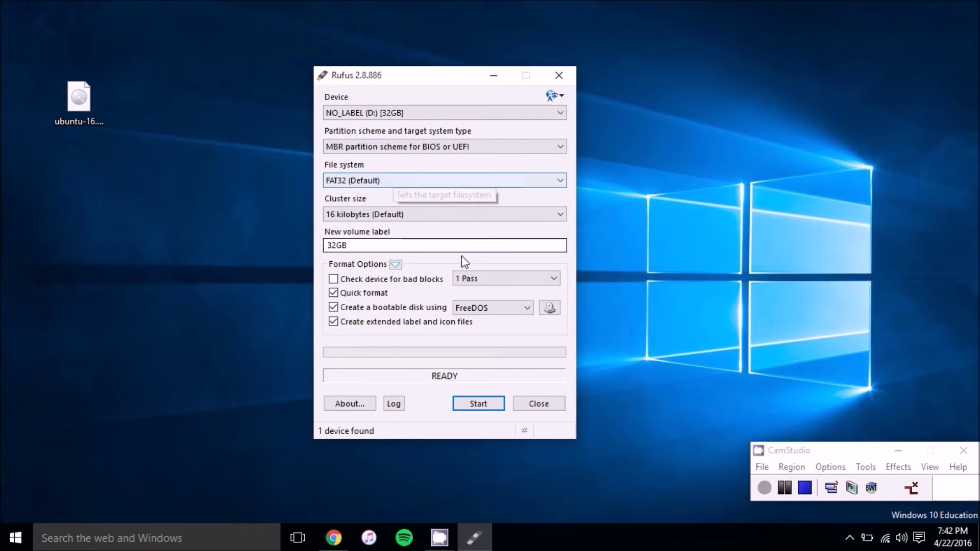
{"action": "left_click", "coordinate": [516, 249]}
Replace the 32GB volume label with 'Patriot Memory Stick - Ubuntu'.
{"action": "double_click", "coordinate": [522, 250]}
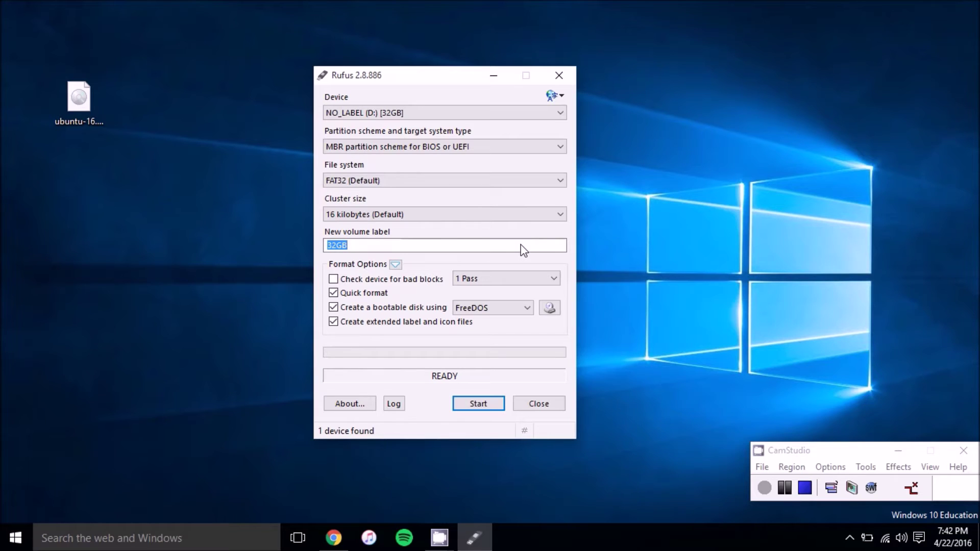
{"action": "key", "text": "BackSpace"}
{"action": "type", "text": "Patriot Memory Stick - Ubuntu"}
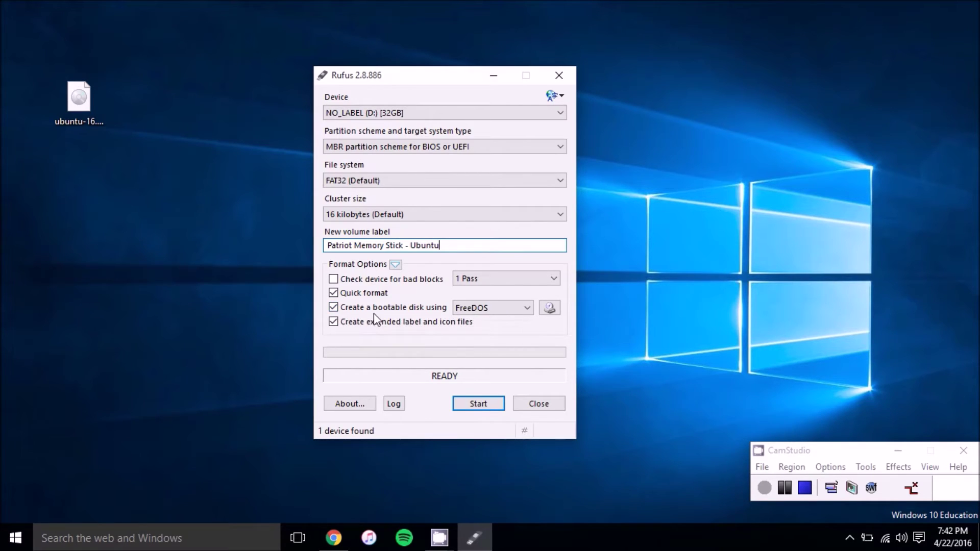
Set the bootable disk source to ISO Image using ubuntu-16.04-desktop-amd64.iso from the Desktop.
{"action": "left_click", "coordinate": [482, 308]}
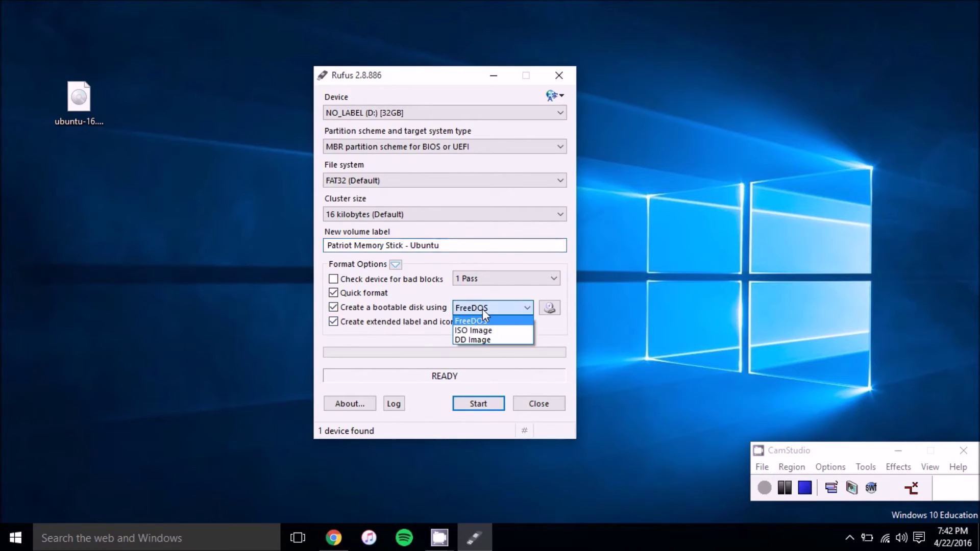
{"action": "left_click", "coordinate": [526, 331]}
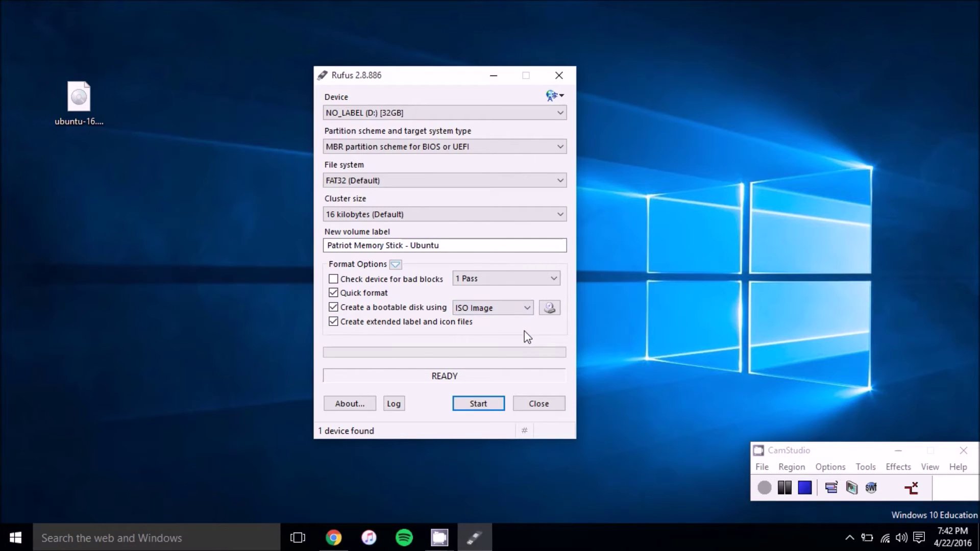
{"action": "left_click", "coordinate": [549, 308]}
{"action": "left_click", "coordinate": [491, 224]}
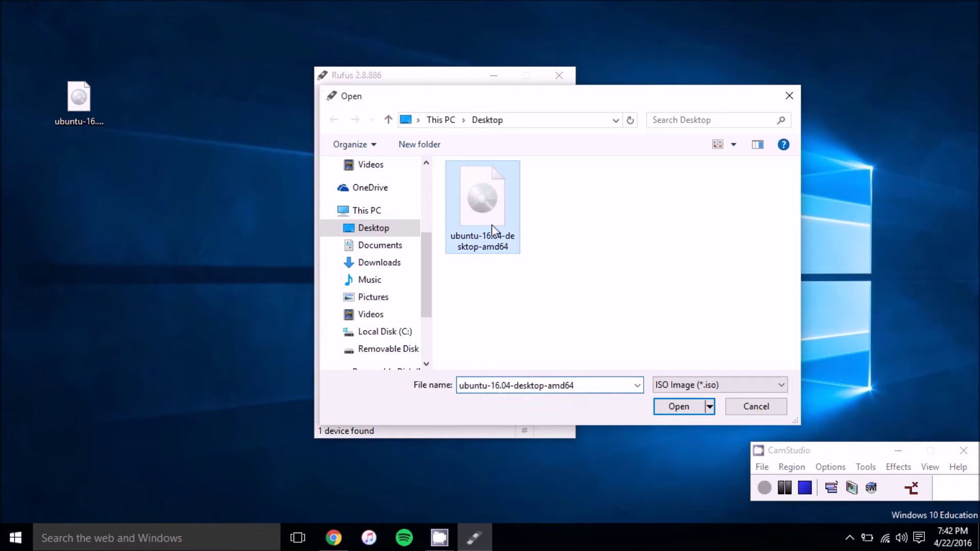
{"action": "left_click", "coordinate": [679, 406]}
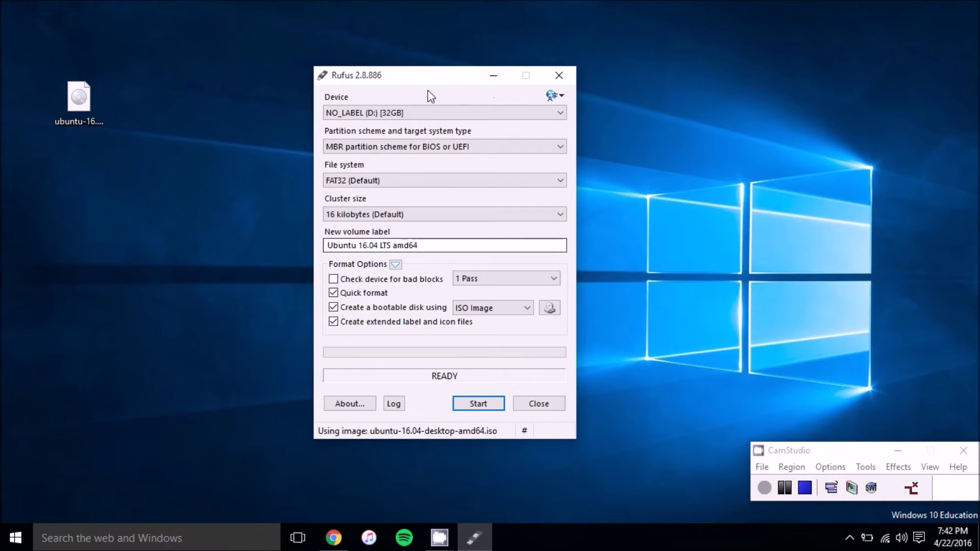
{"action": "left_click_drag", "start_coordinate": [422, 83], "coordinate": [451, 82]}
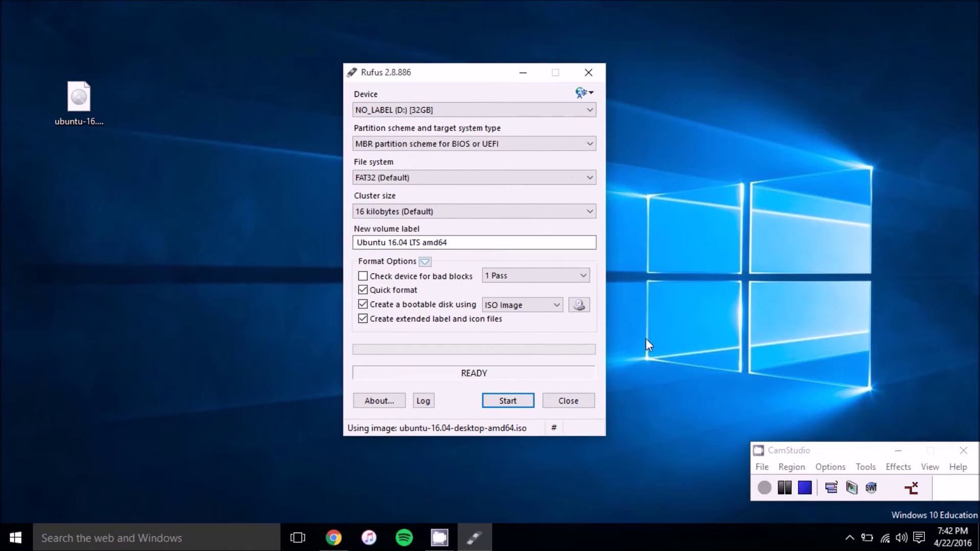
Start writing in ISO Image mode and accept erasing all data on the 32GB drive.
{"action": "left_click", "coordinate": [522, 406]}
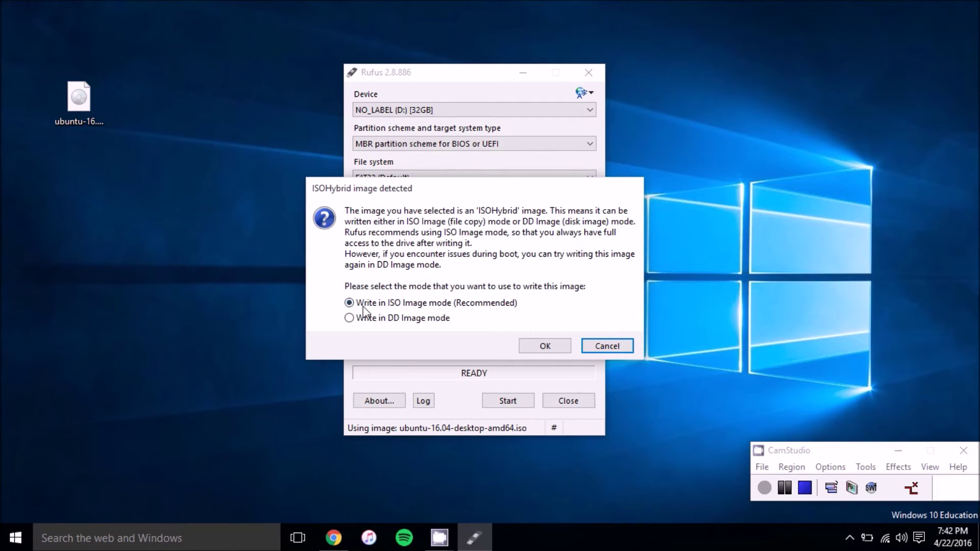
{"action": "left_click", "coordinate": [528, 351]}
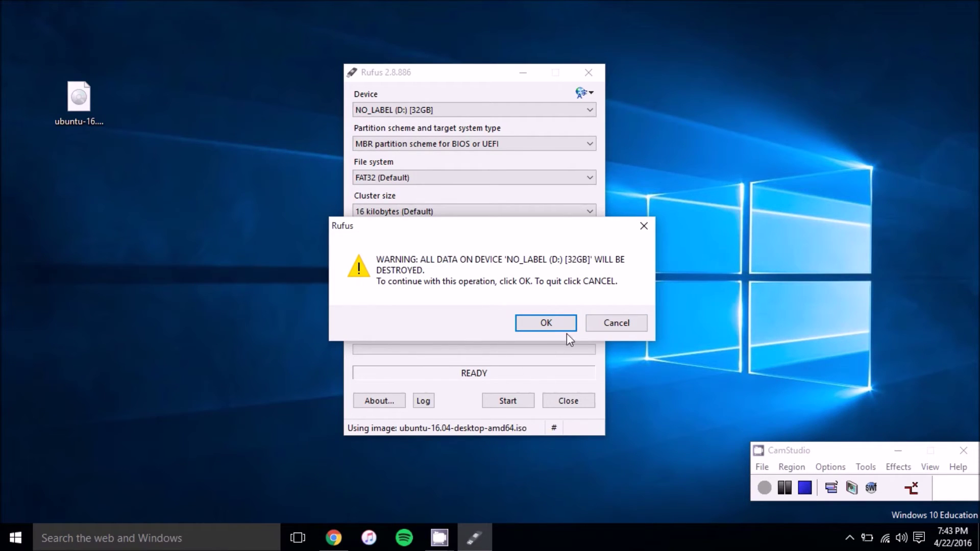
{"action": "left_click", "coordinate": [545, 326]}
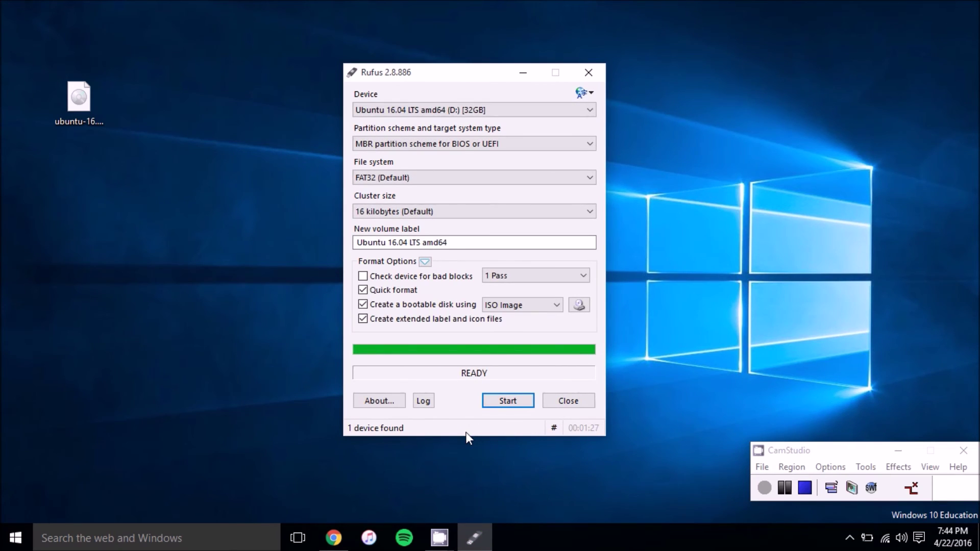
Close Rufus once the Ubuntu image has finished writing and shows READY.
{"action": "left_click", "coordinate": [570, 402]}
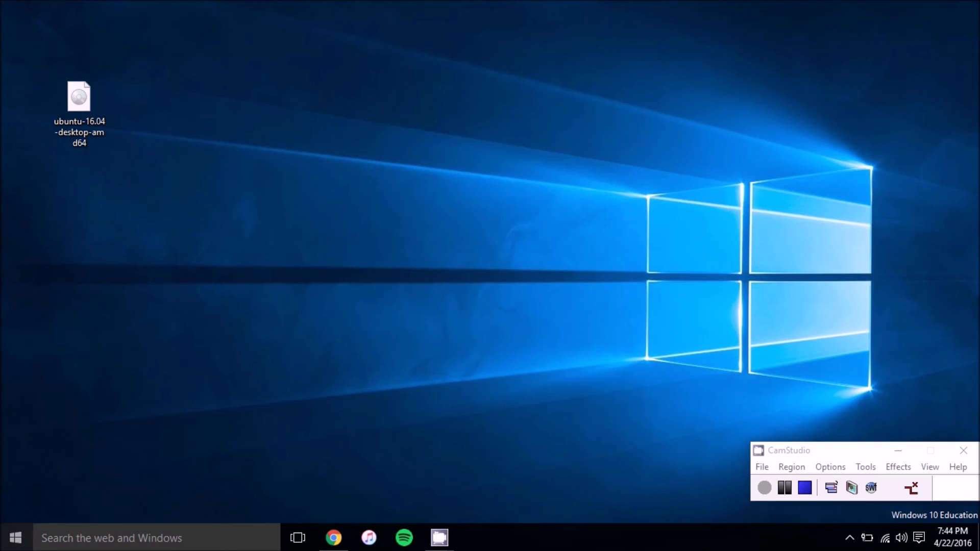
Open File Explorer and view the UBUNTU 16_0 (D:) drive's boot, casper and EFI folders.
{"action": "key", "text": "super"}
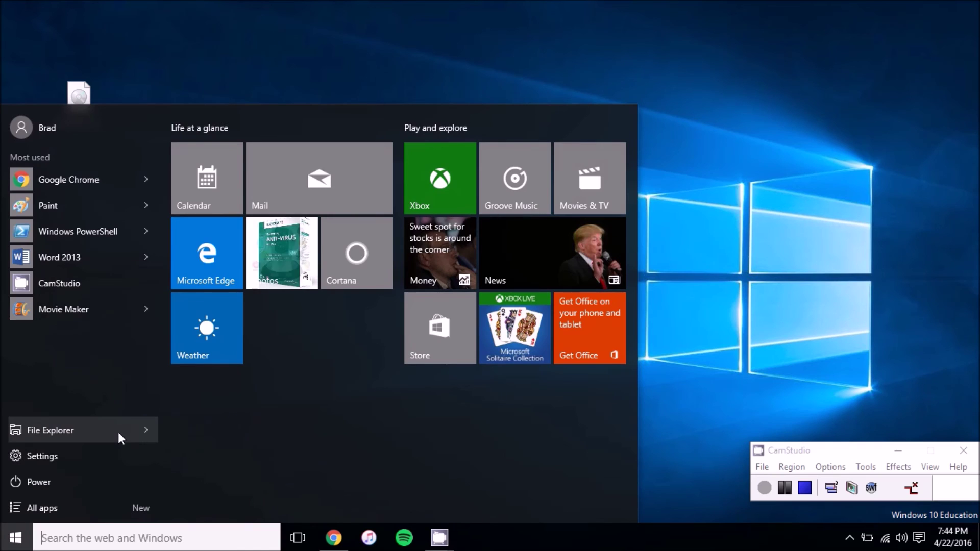
{"action": "key", "text": "super"}
{"action": "key", "text": "super+e"}
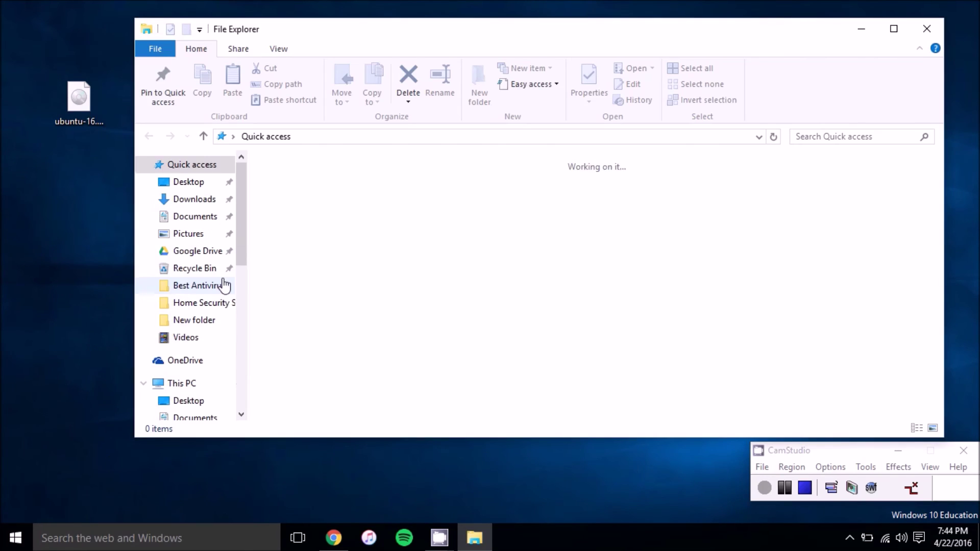
{"action": "scroll", "coordinate": [225, 281], "scroll_direction": "down", "scroll_amount": 3}
{"action": "scroll", "coordinate": [221, 303], "scroll_direction": "down", "scroll_amount": 2}
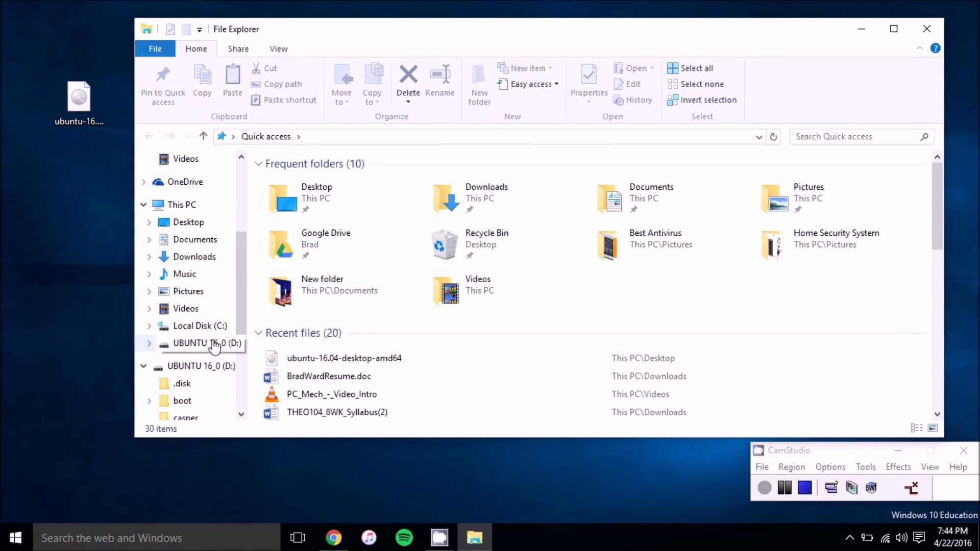
{"action": "left_click", "coordinate": [207, 345]}
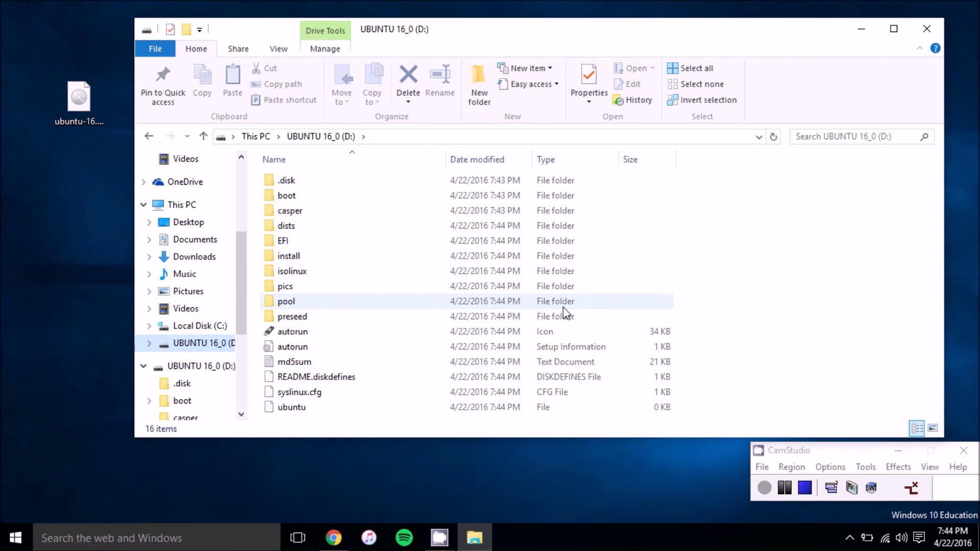
Close the File Explorer window showing the D: drive's contents.
{"action": "left_click", "coordinate": [927, 29]}
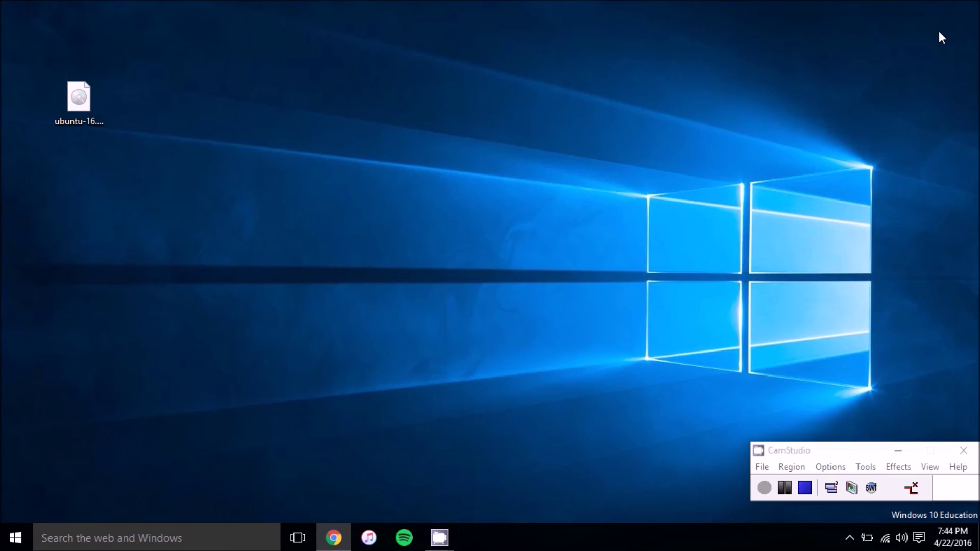